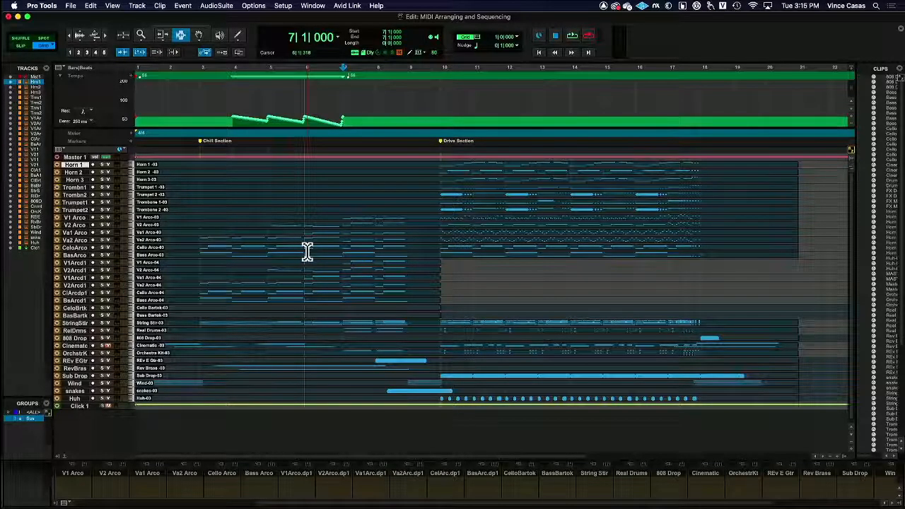
# Select bars 7 to 9 on the V1 Arco and V2 Arco tracks and set the track height to large.
pyautogui.moveTo(341, 214); pyautogui.dragTo(408, 228)
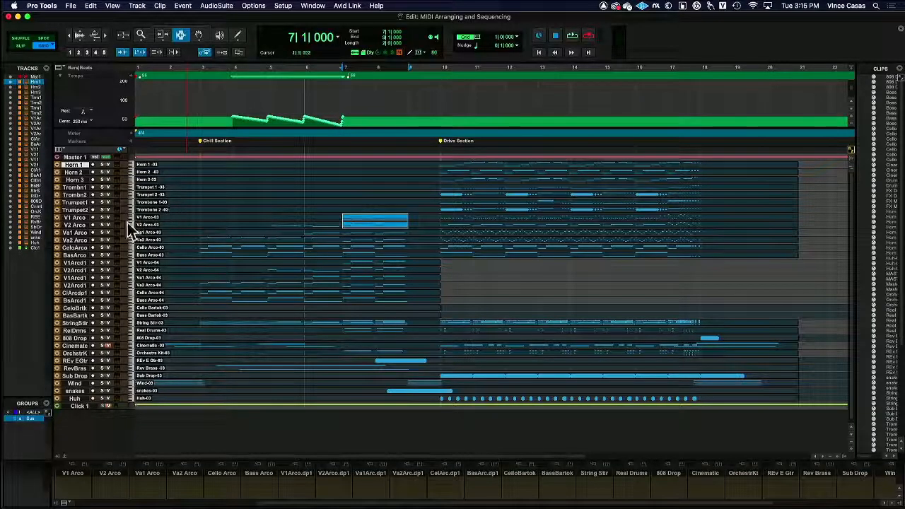
pyautogui.click(74, 218)
pyautogui.keyDown('shift'); pyautogui.click(76, 225); pyautogui.keyUp('shift')
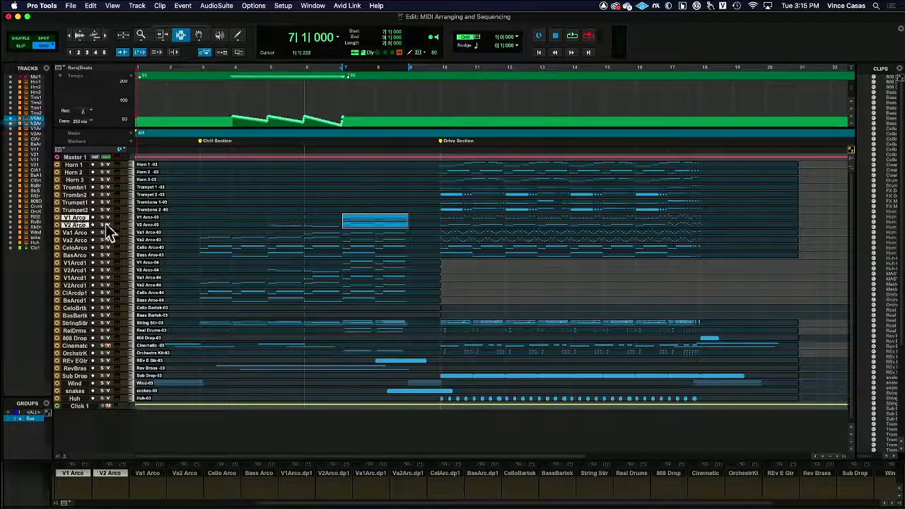
pyautogui.click(133, 225)
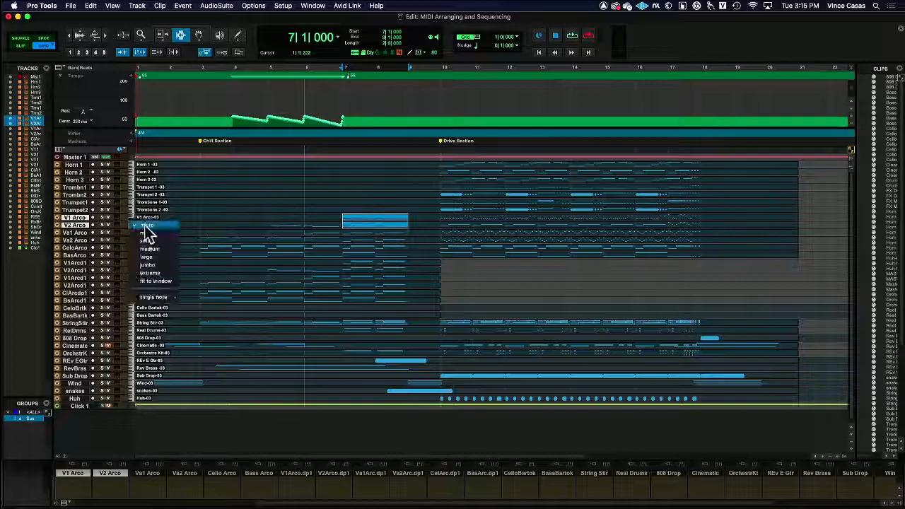
pyautogui.click(161, 258)
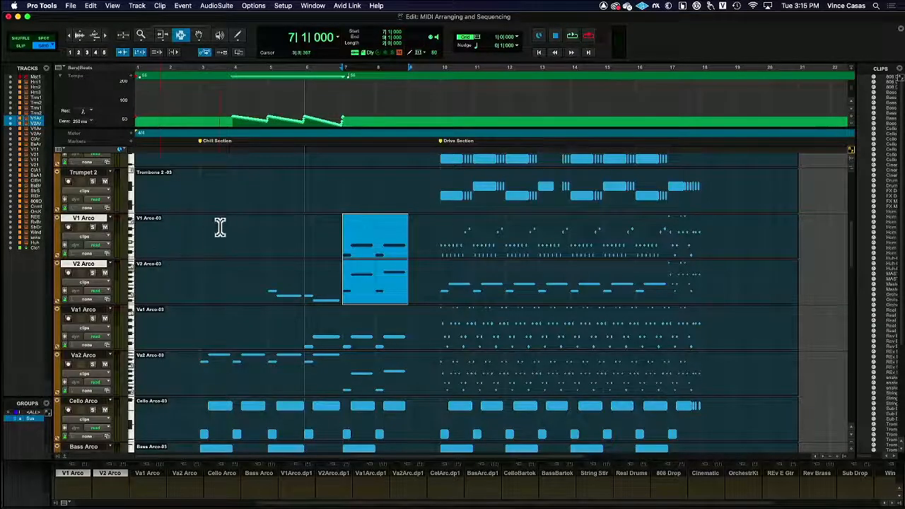
# Group the selected bars 7 to 9 of the V1 Arco and V2 Arco tracks into one clip group.
pyautogui.click(107, 34)
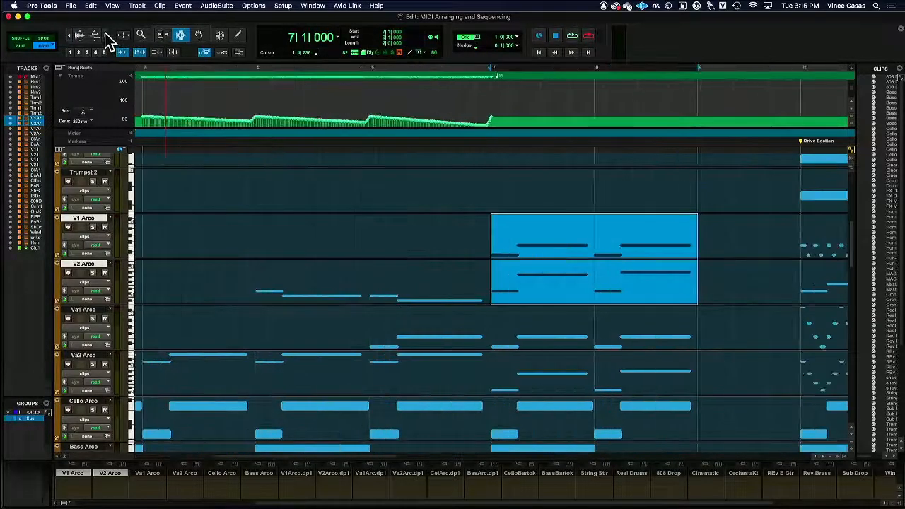
pyautogui.hscroll(3, 350, 169)
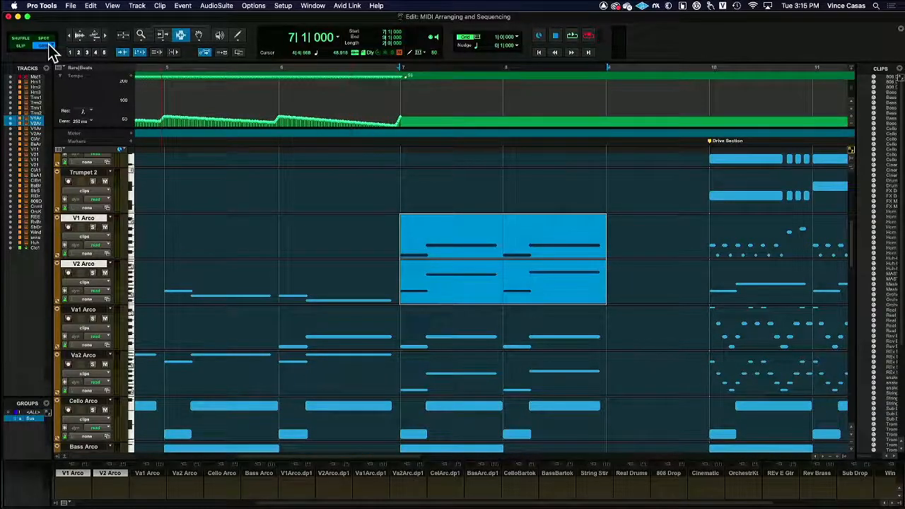
pyautogui.click(160, 7)
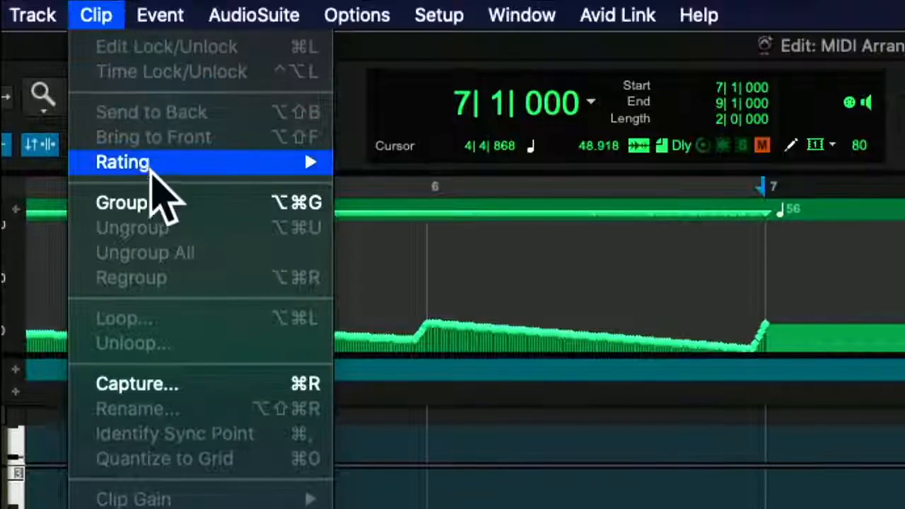
pyautogui.click(178, 203)
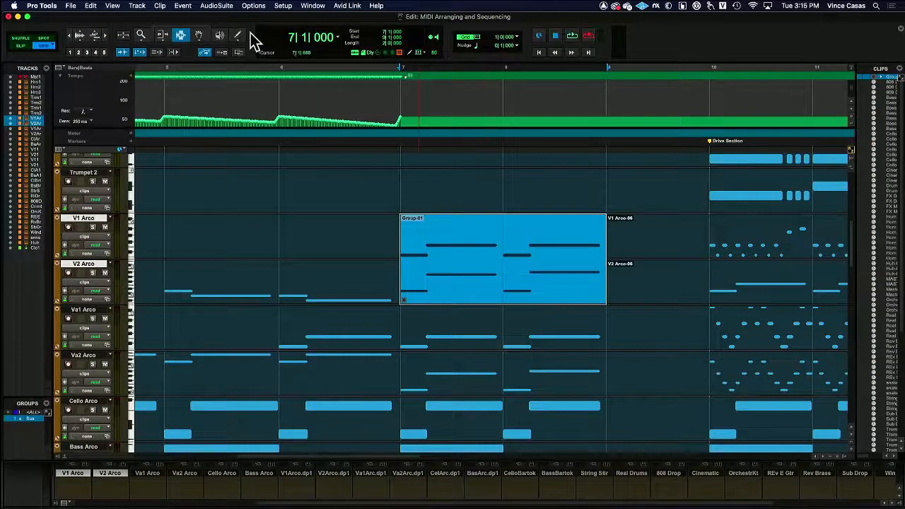
pyautogui.click(199, 34)
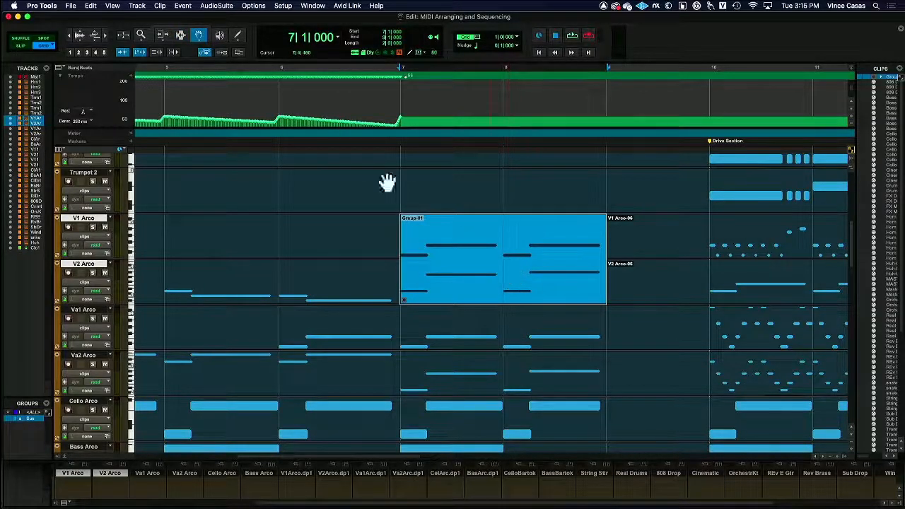
pyautogui.click(181, 34)
pyautogui.click(275, 150)
pyautogui.click(418, 264)
pyautogui.click(502, 277)
pyautogui.click(374, 230)
pyautogui.click(277, 256)
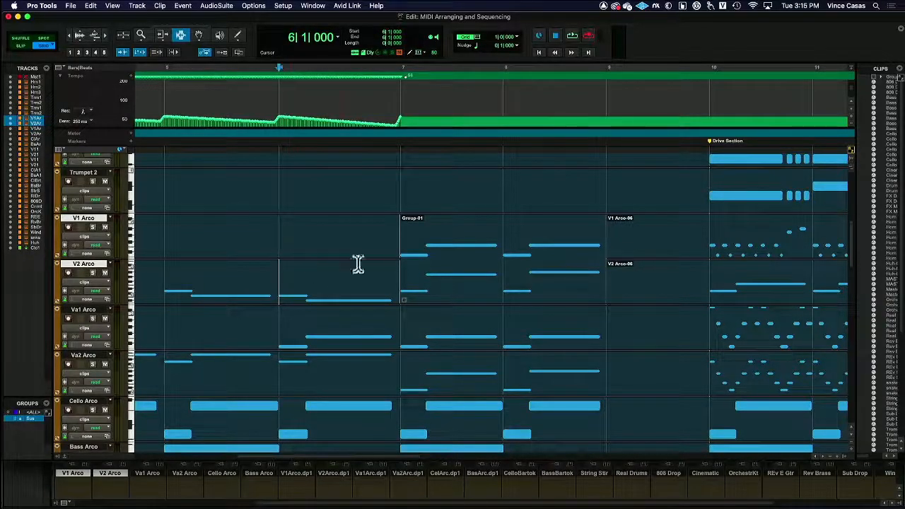
# Try moving the violin clip group from bar 7 to bar 19 with the Grabber tool and undo the move.
pyautogui.moveTo(398, 236); pyautogui.dragTo(604, 285)
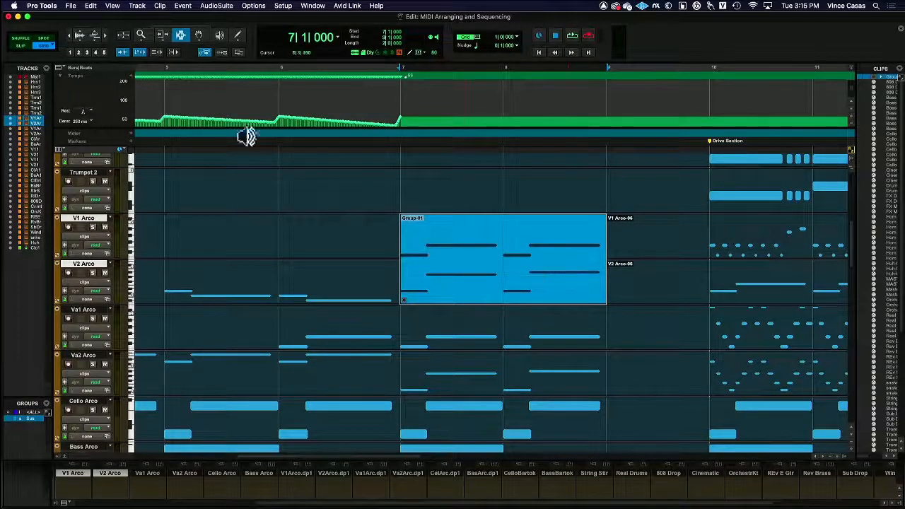
pyautogui.click(199, 35)
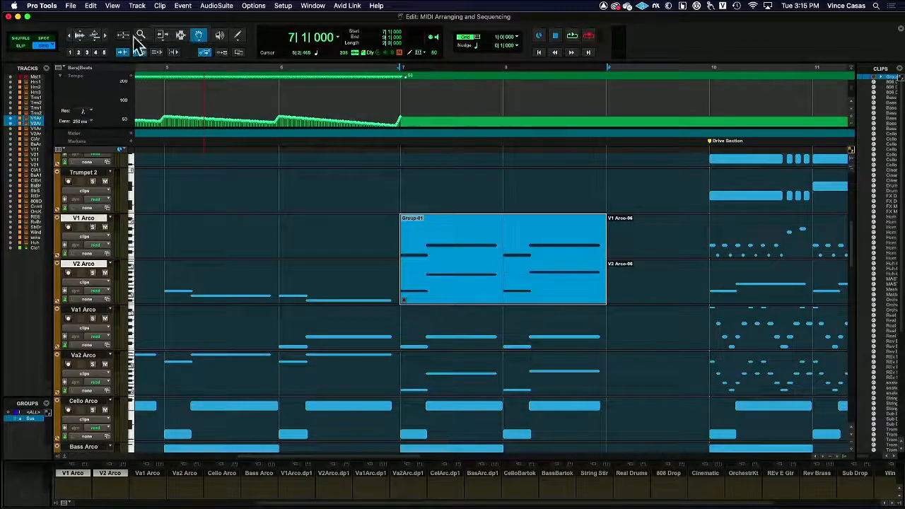
pyautogui.click(75, 35)
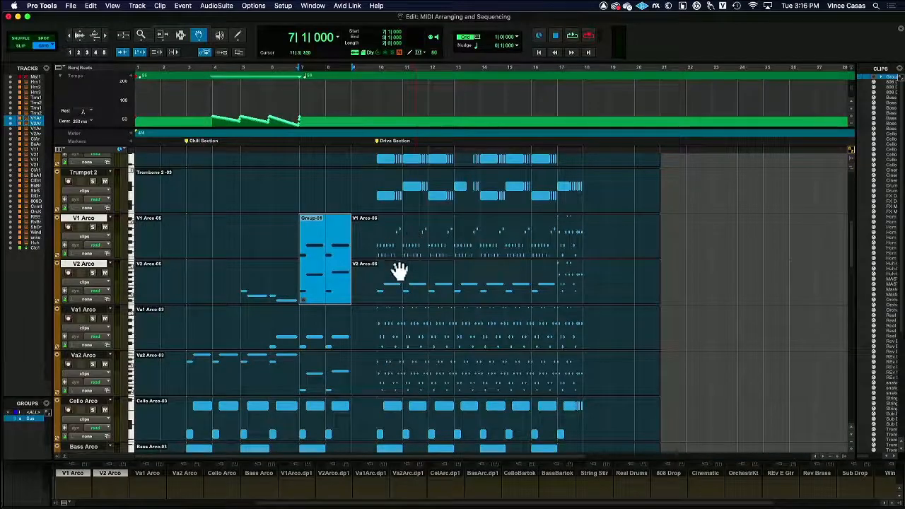
pyautogui.moveTo(318, 265); pyautogui.dragTo(632, 283)
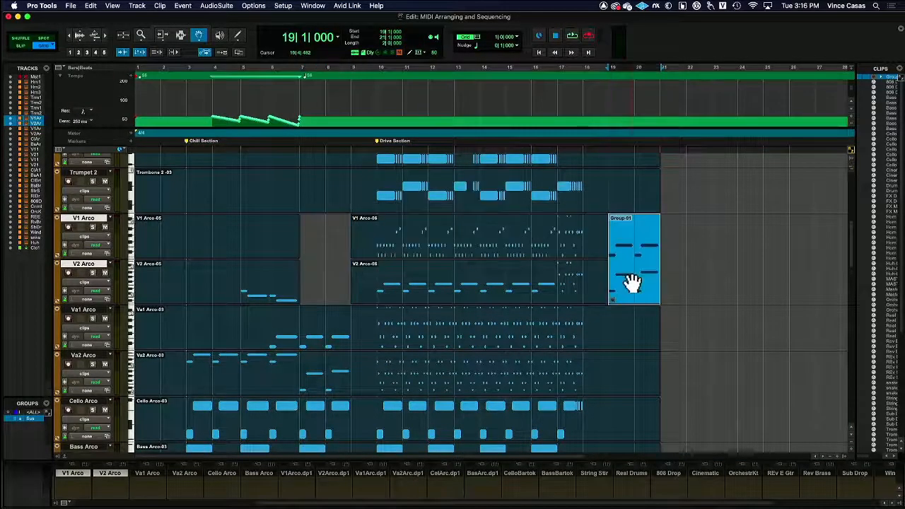
pyautogui.press('super+z')
# Copy the violin clip group and paste it at 7|1|000 onto the Trombone 2 and Trumpet 1 tracks.
pyautogui.click(268, 241)
pyautogui.click(307, 246)
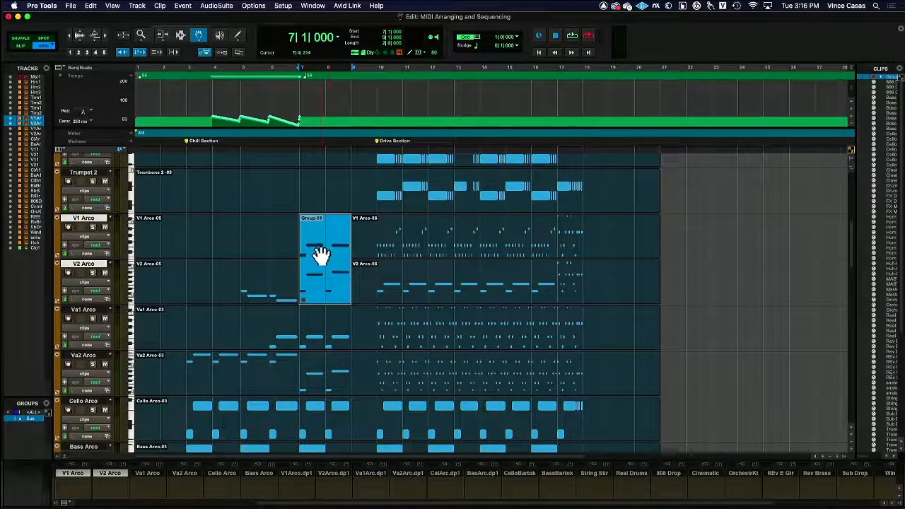
pyautogui.click(181, 35)
pyautogui.hscroll(2, 430, 207)
pyautogui.scroll(4, 430, 211)
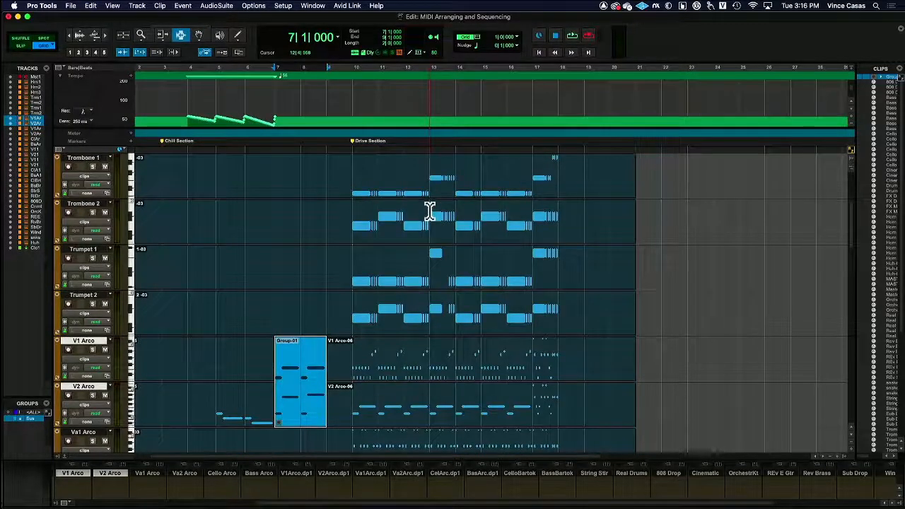
pyautogui.scroll(3, 429, 210)
pyautogui.scroll(1, 425, 208)
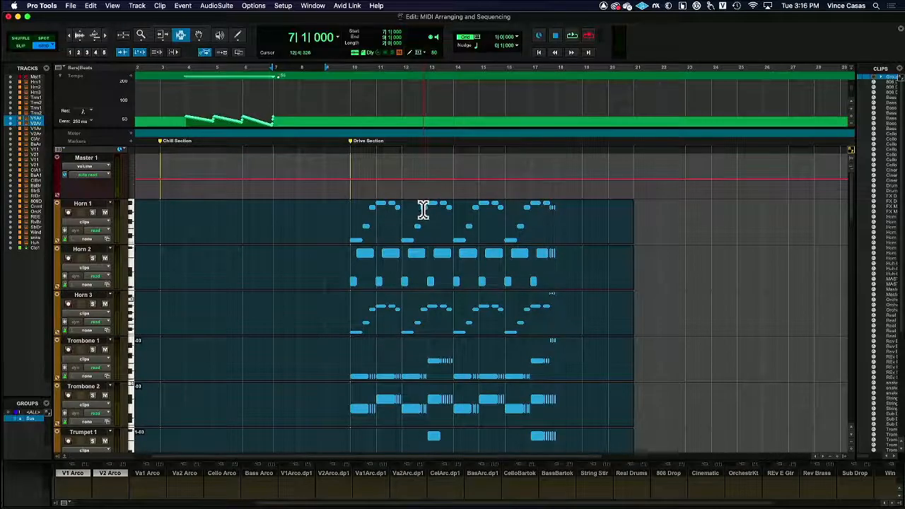
pyautogui.scroll(-2, 425, 208)
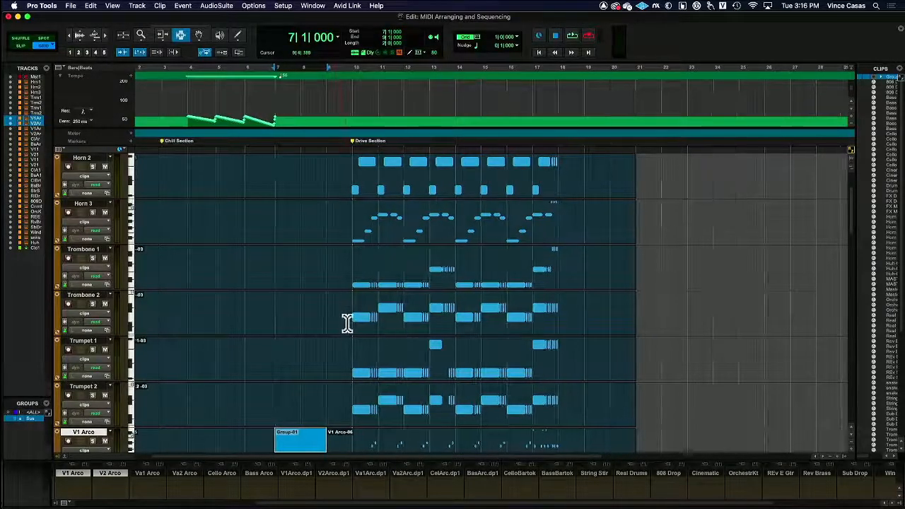
pyautogui.click(348, 320)
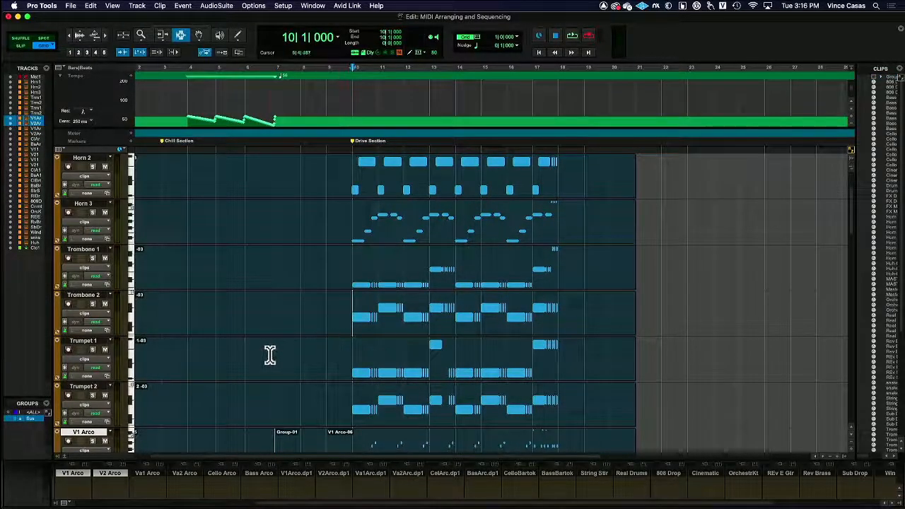
pyautogui.scroll(-2, 358, 355)
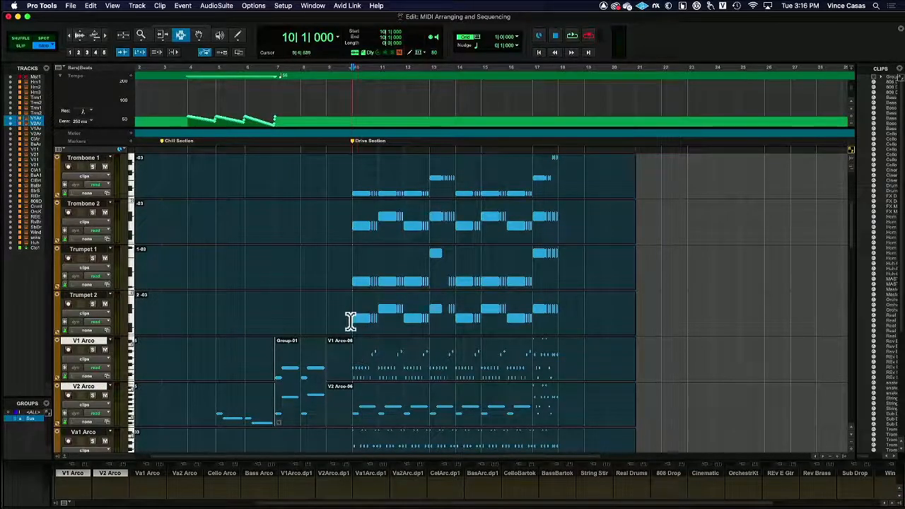
pyautogui.click(275, 226)
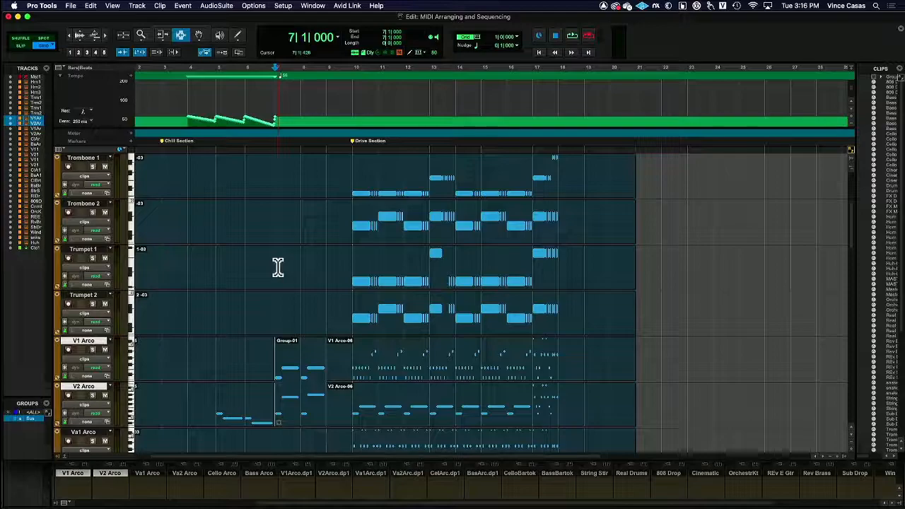
pyautogui.press('super+v')
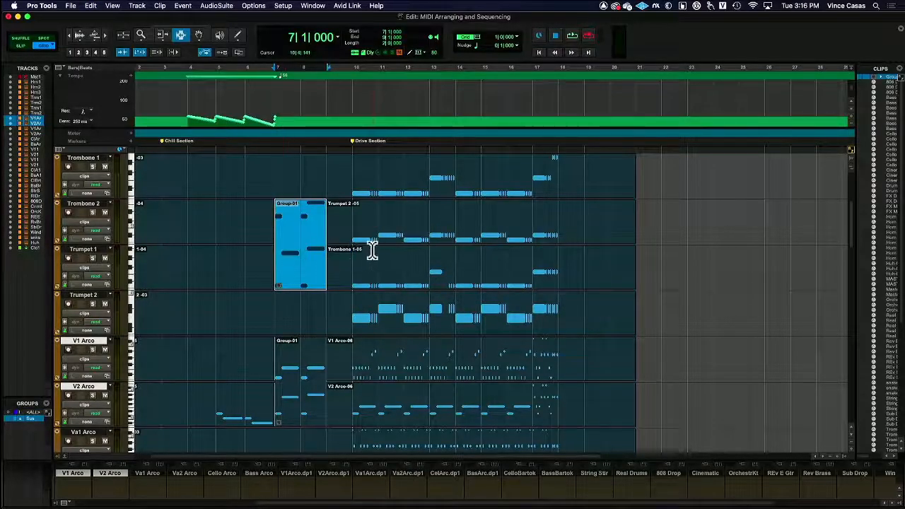
# Play back bars 7 to 9 with the pasted clip group and reselect the original group on the violin tracks.
pyautogui.press('space')
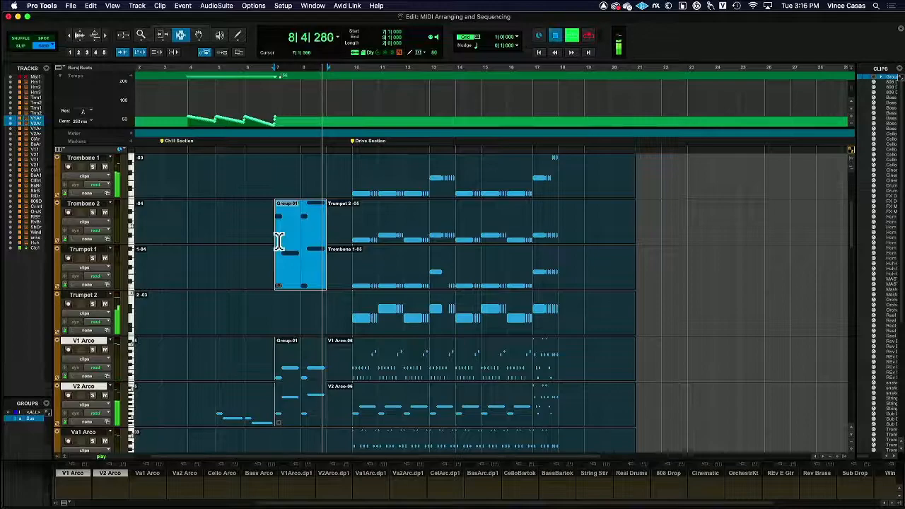
pyautogui.press('space')
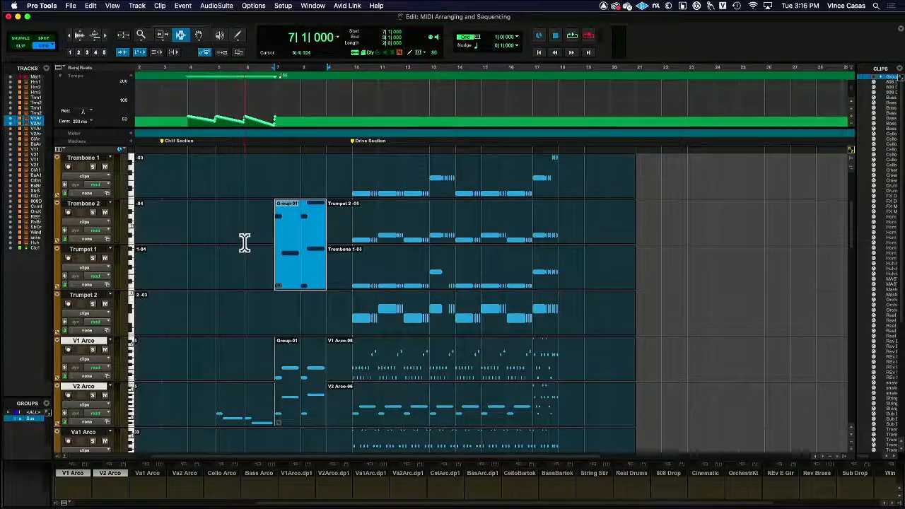
pyautogui.click(262, 327)
pyautogui.click(294, 364)
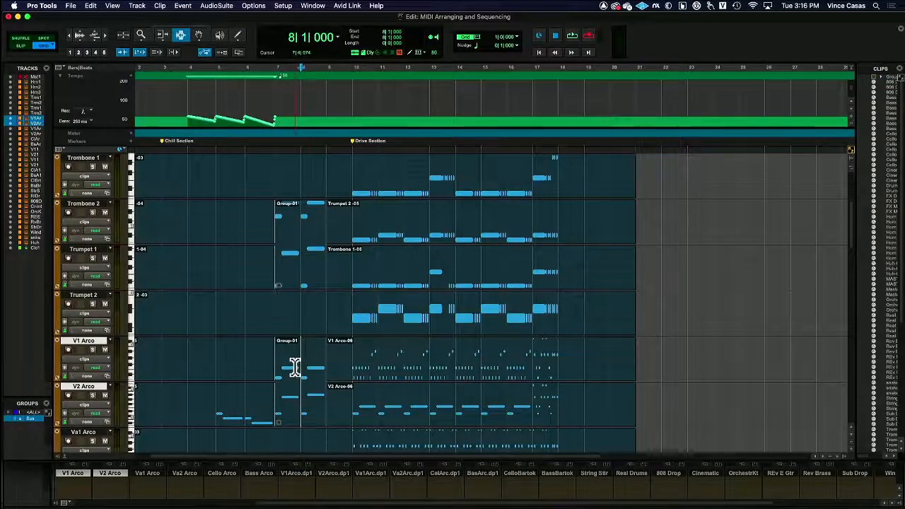
pyautogui.doubleClick(294, 364)
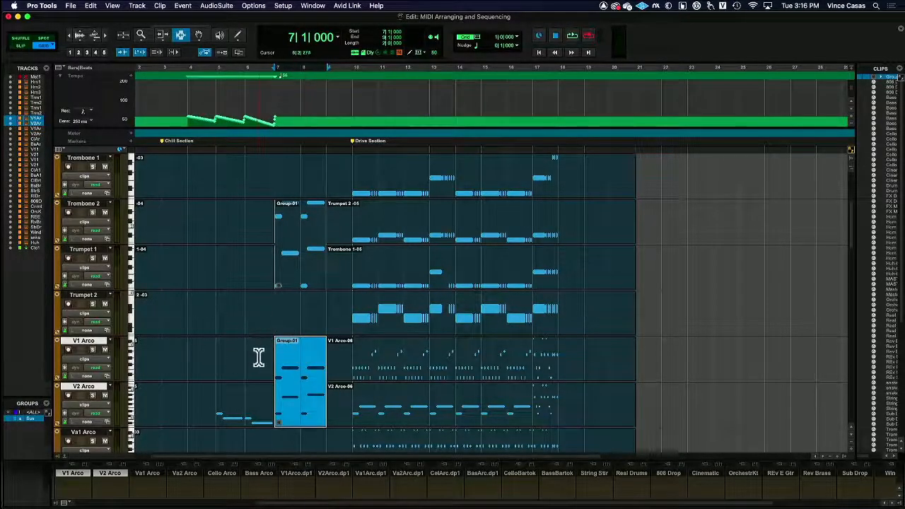
# Select bars 10 to 15 across the V1 Arco, V2 Arco, Va1 Arco and Va2 Arco tracks and group them into one clip group.
pyautogui.scroll(-3, 258, 357)
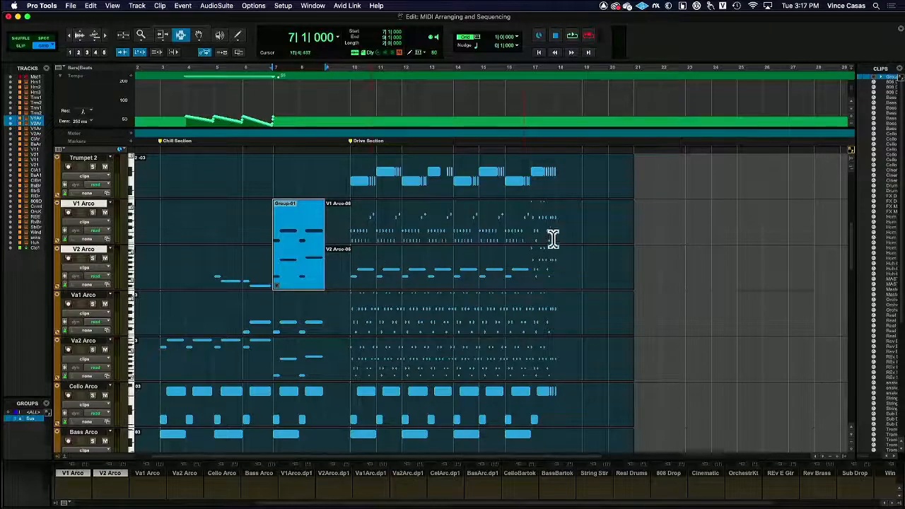
pyautogui.moveTo(349, 226); pyautogui.dragTo(453, 270)
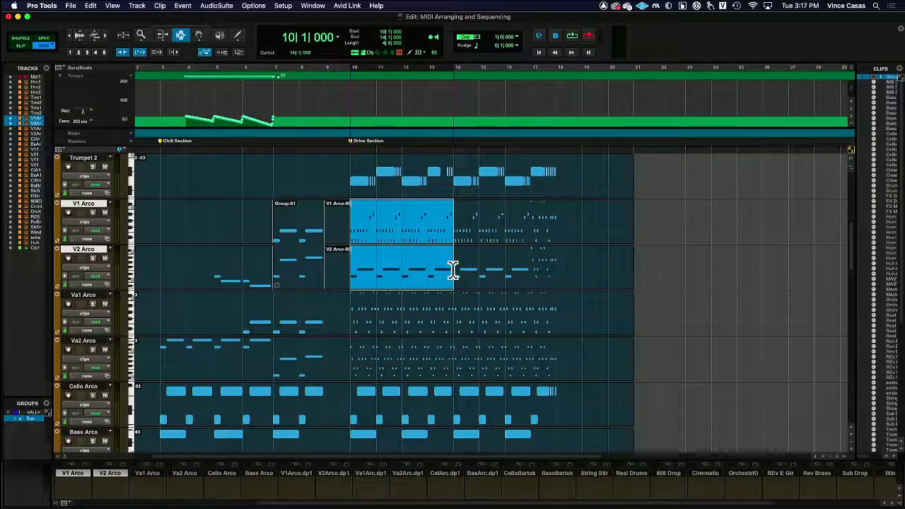
pyautogui.moveTo(355, 285); pyautogui.dragTo(479, 347)
pyautogui.moveTo(352, 236); pyautogui.dragTo(481, 347)
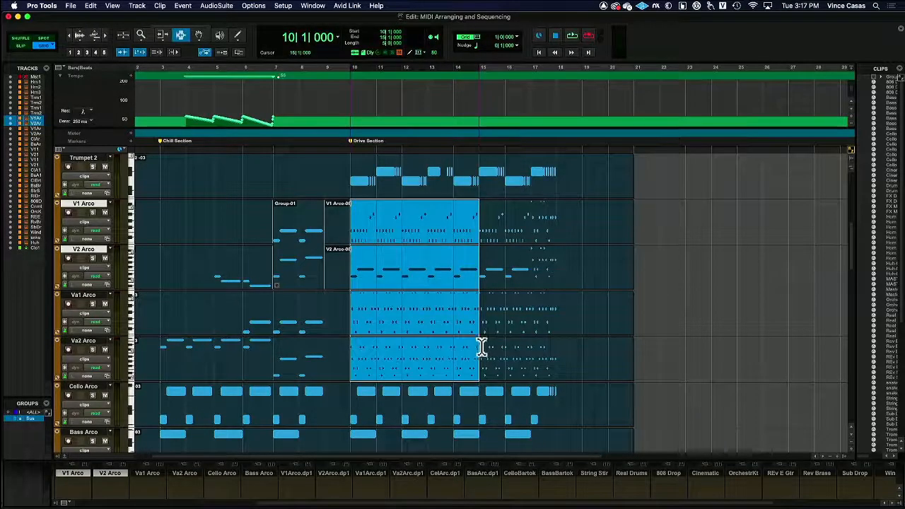
pyautogui.click(161, 6)
pyautogui.click(170, 73)
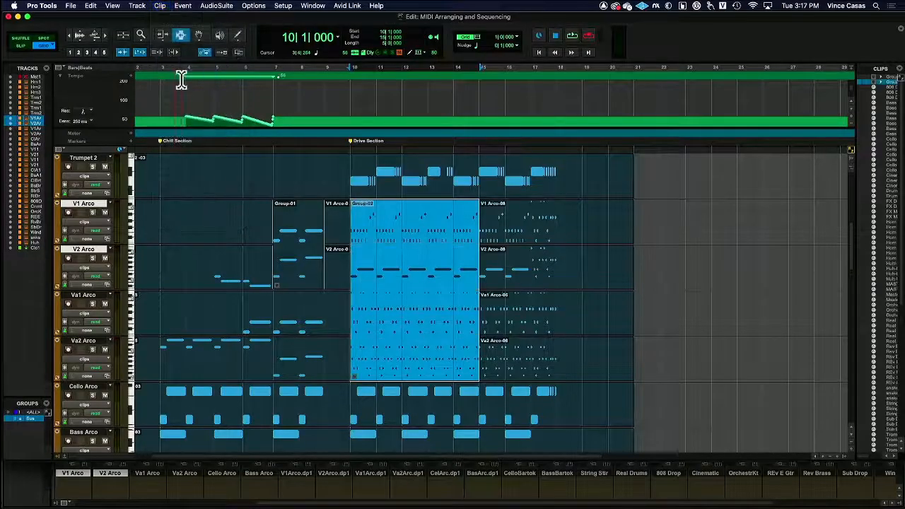
# Widen the Clips list, expand Group-02 to examine its member clips, and collapse it again.
pyautogui.moveTo(856, 192); pyautogui.dragTo(599, 196)
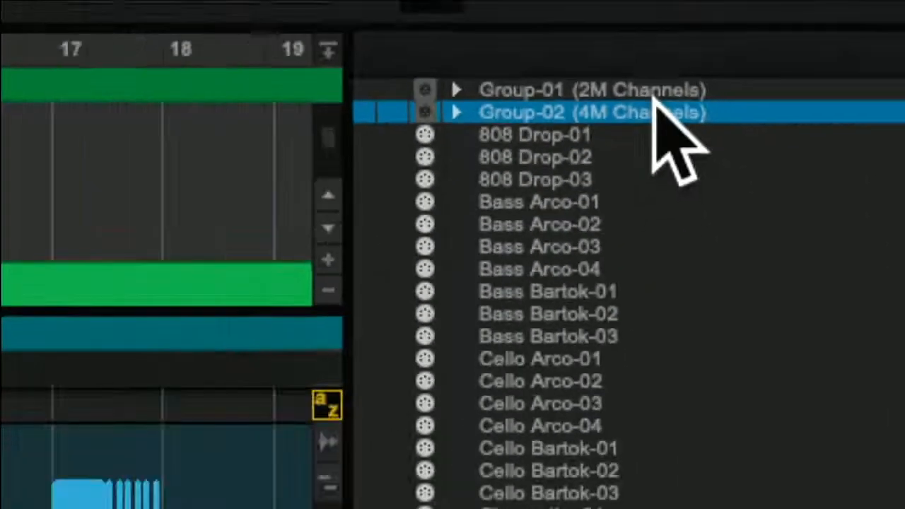
pyautogui.click(459, 115)
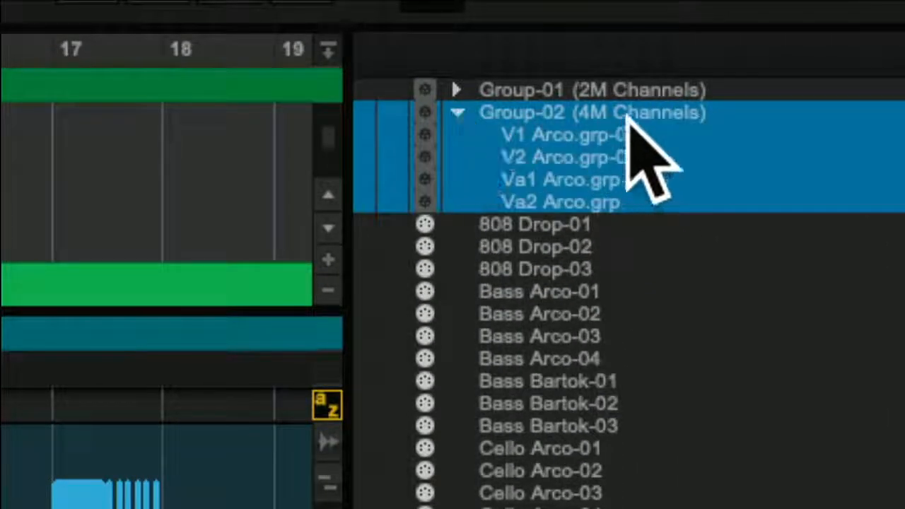
pyautogui.click(459, 114)
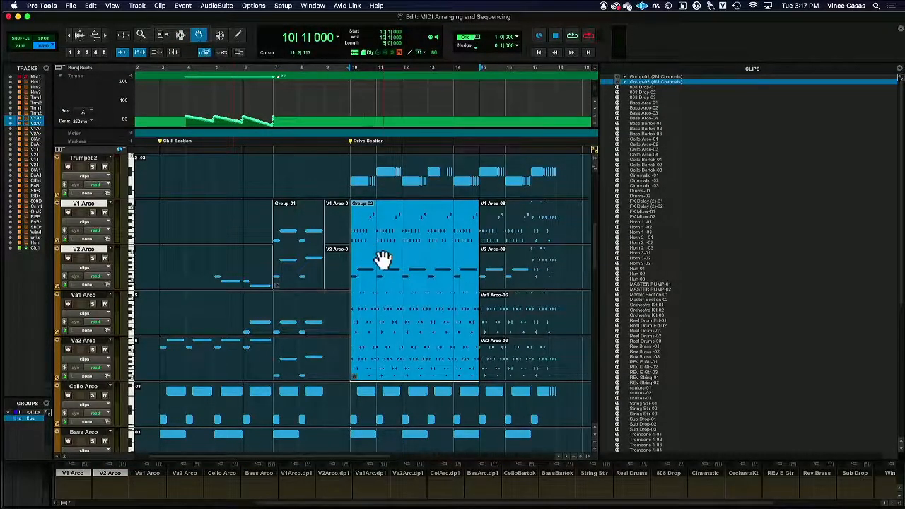
# Place Group-01 from the Clips list at bar 24 on Trumpet 2 and V1 Arco, and Group-02 below it on V2 Arco through Cello Arco.
pyautogui.click(309, 228)
pyautogui.click(391, 236)
pyautogui.hscroll(5, 569, 170)
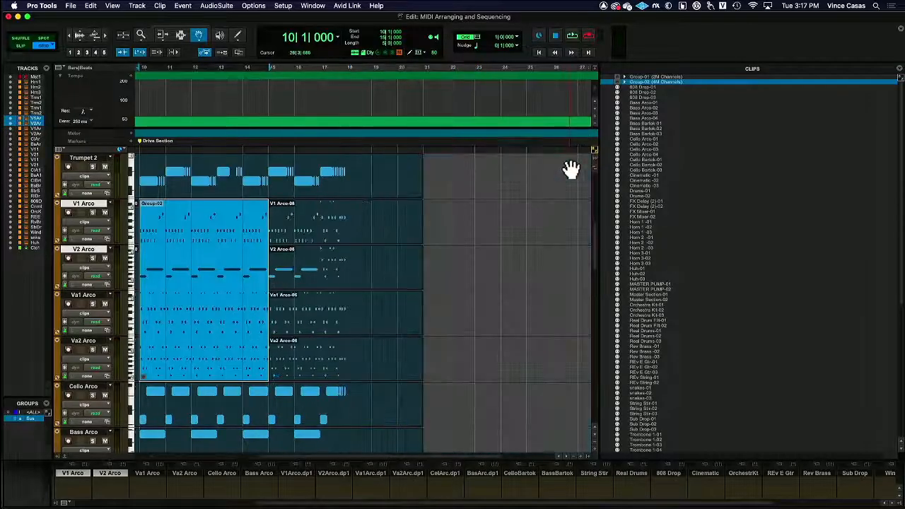
pyautogui.click(656, 75)
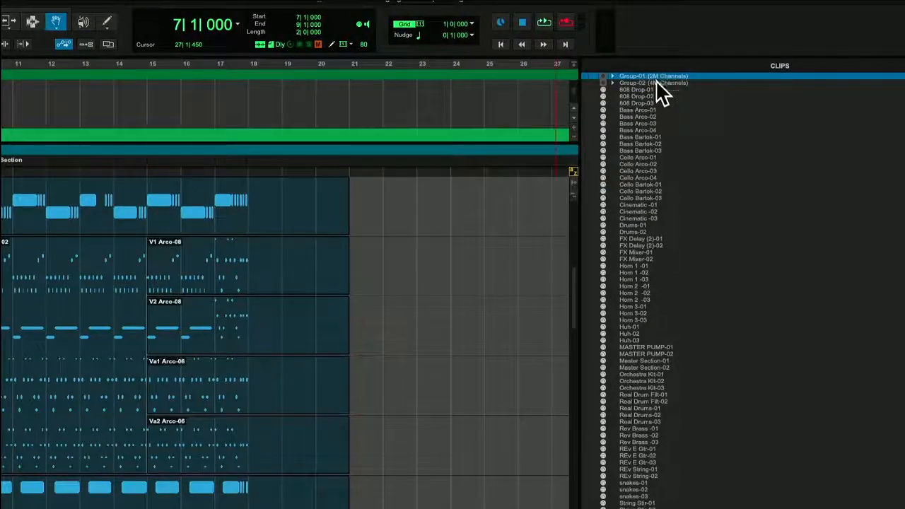
pyautogui.moveTo(665, 73); pyautogui.dragTo(437, 227)
pyautogui.click(651, 83)
pyautogui.moveTo(651, 83); pyautogui.dragTo(453, 344)
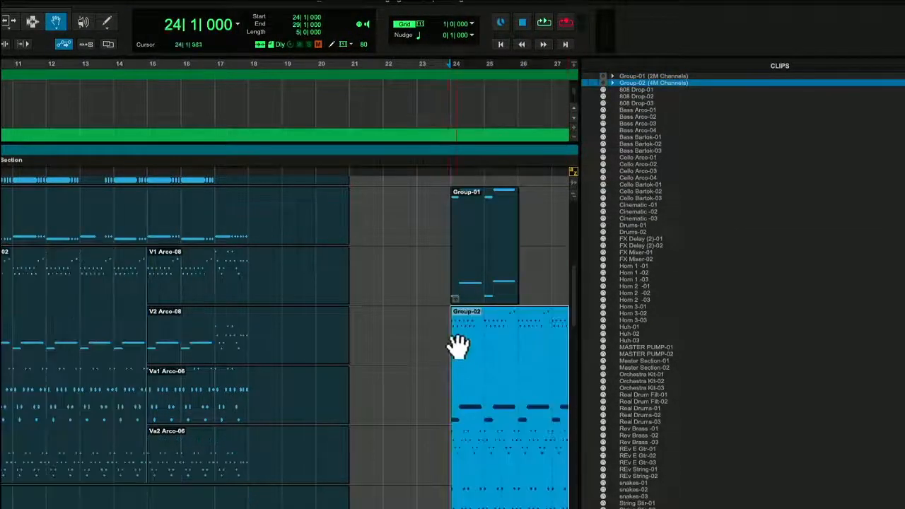
# Place another Group-02 from the Clips list at bar 30 across the Trumpet 1, Trumpet 2, V1 Arco and V2 Arco tracks.
pyautogui.scroll(-1, 456, 348)
pyautogui.hscroll(5, 455, 347)
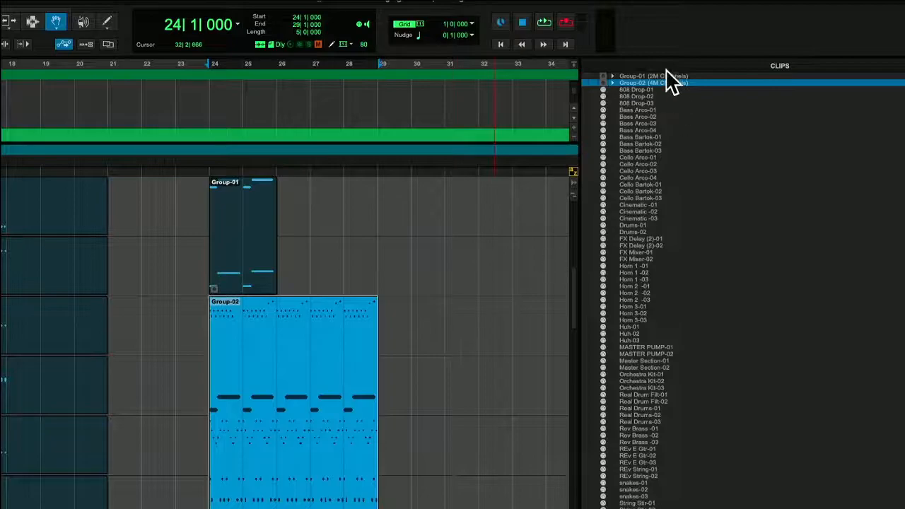
pyautogui.moveTo(651, 82); pyautogui.dragTo(406, 258)
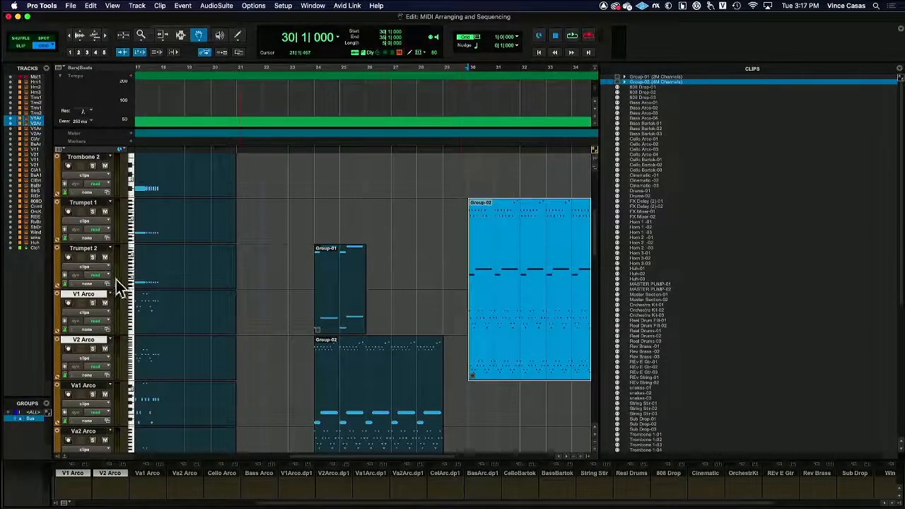
# Move the Group-02 clip at bar 30 to bar 36 on the Trombone 2 through V1 Arco tracks and play it back briefly.
pyautogui.scroll(-10, 372, 285)
pyautogui.scroll(10, 372, 286)
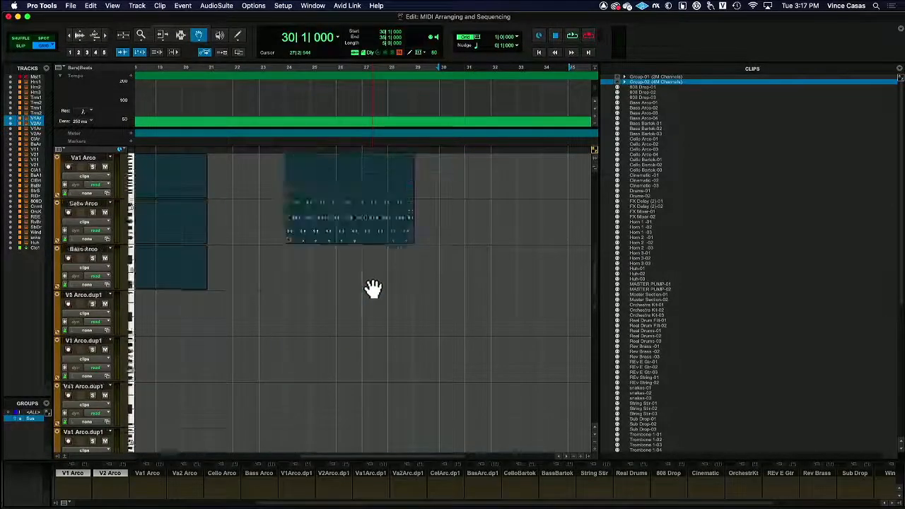
pyautogui.scroll(-3, 373, 286)
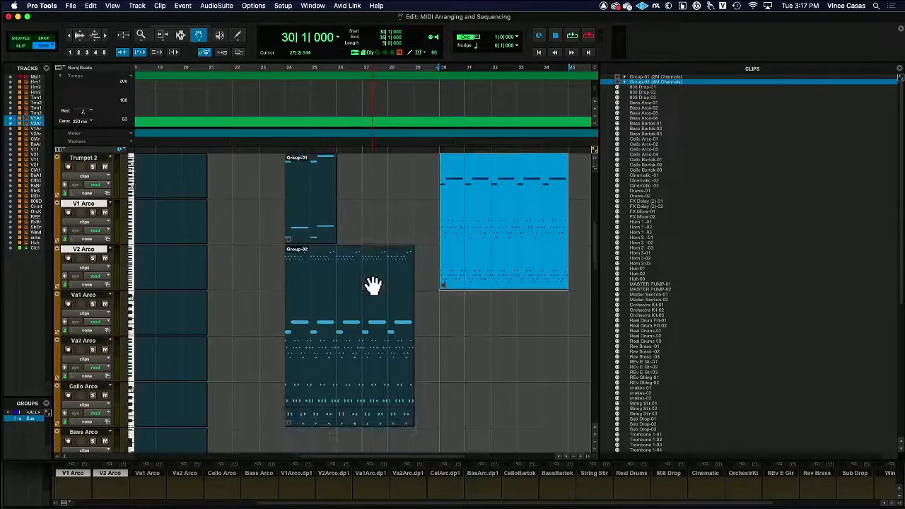
pyautogui.scroll(-2, 372, 285)
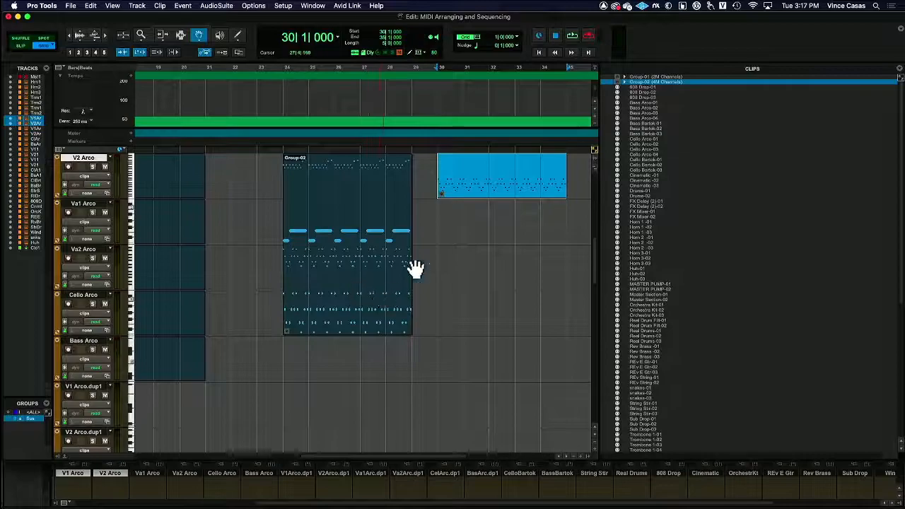
pyautogui.scroll(3, 460, 330)
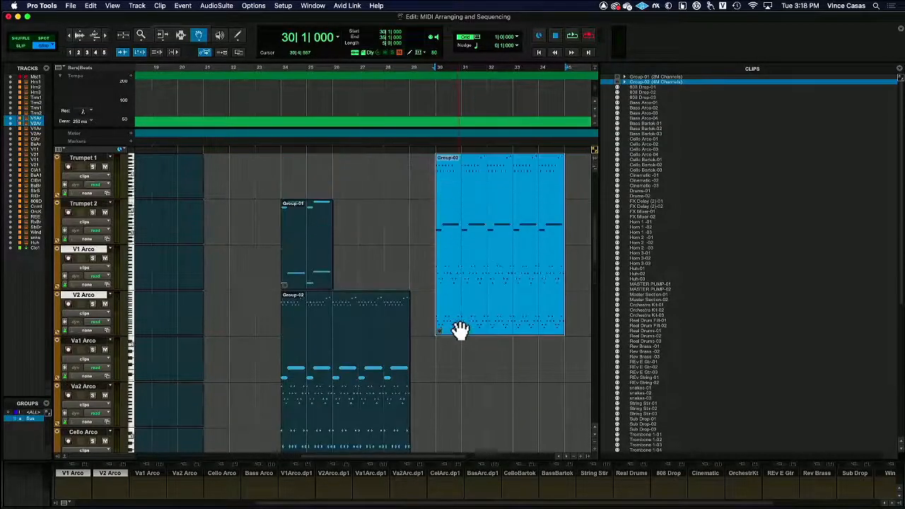
pyautogui.scroll(1, 460, 330)
pyautogui.hscroll(5, 461, 330)
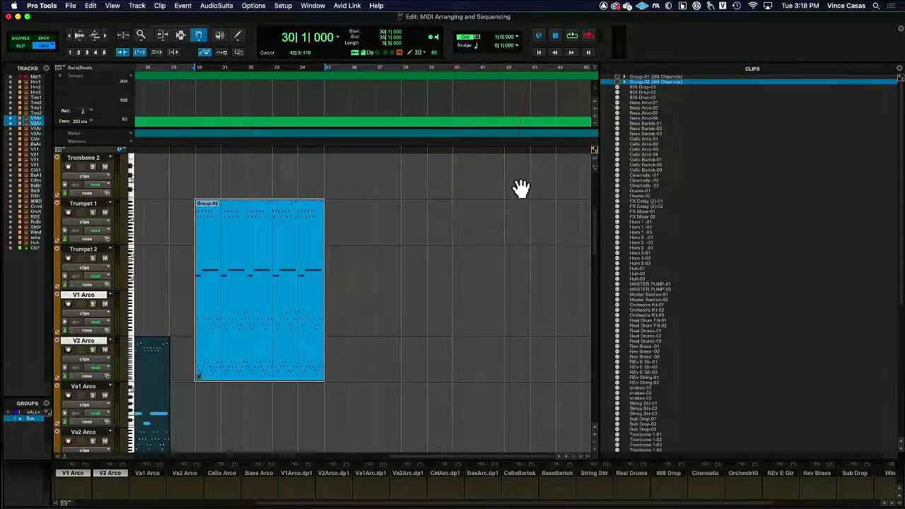
pyautogui.moveTo(292, 208); pyautogui.dragTo(414, 192)
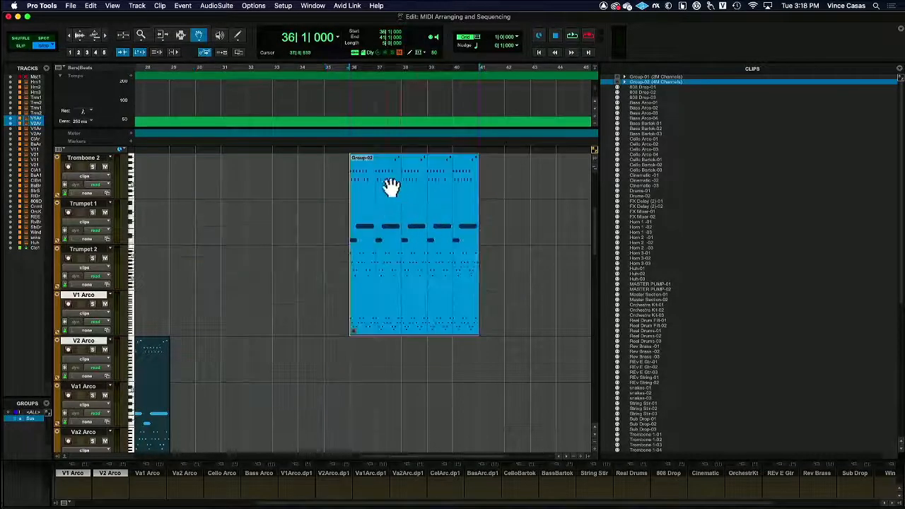
pyautogui.press('space')
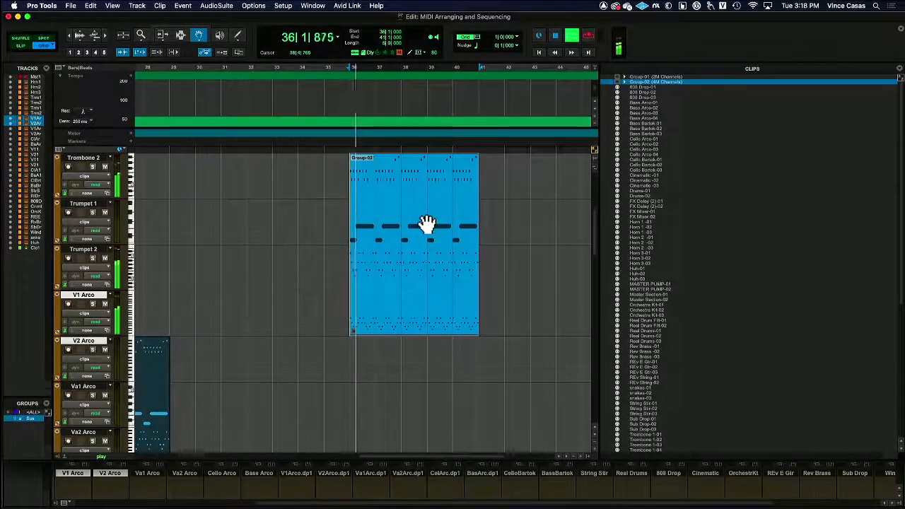
pyautogui.press('space')
# Move the bar 36 Group-02 clip onto the V1 Arco, V2 Arco, Va1 Arco and Va2 Arco tracks and audition it.
pyautogui.moveTo(437, 185); pyautogui.dragTo(428, 335)
pyautogui.press('space')
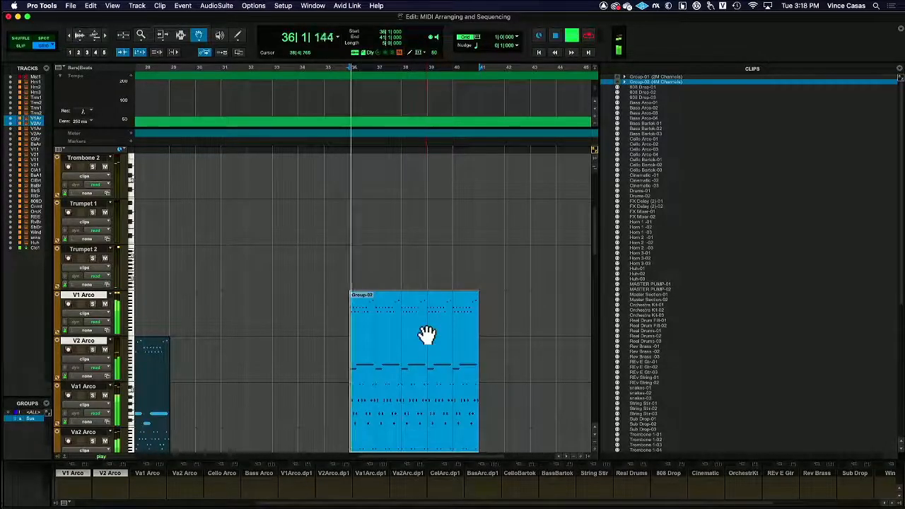
pyautogui.scroll(-2, 428, 335)
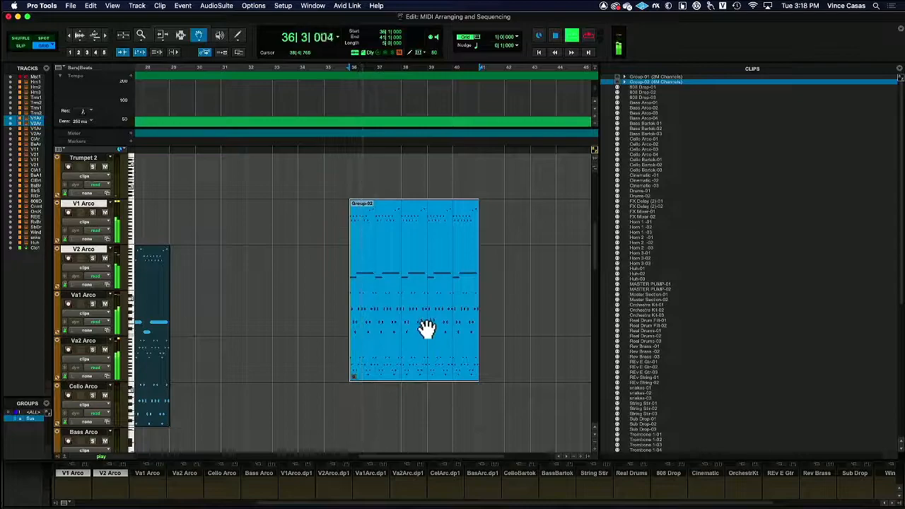
pyautogui.press('space')
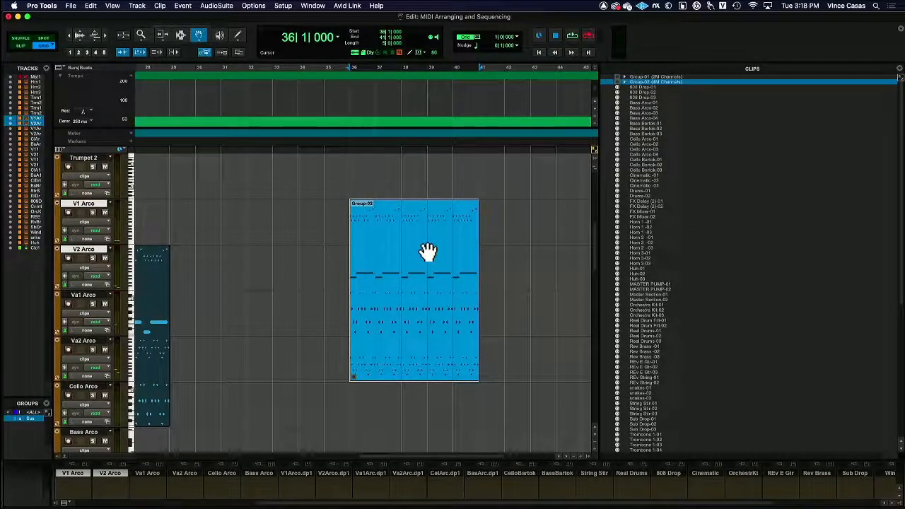
# Shift the bar 36 Group-02 clip down to the Va1 Arco, Va2 Arco, Cello Arco and Bass Arco tracks and audition it.
pyautogui.moveTo(428, 252); pyautogui.dragTo(424, 304)
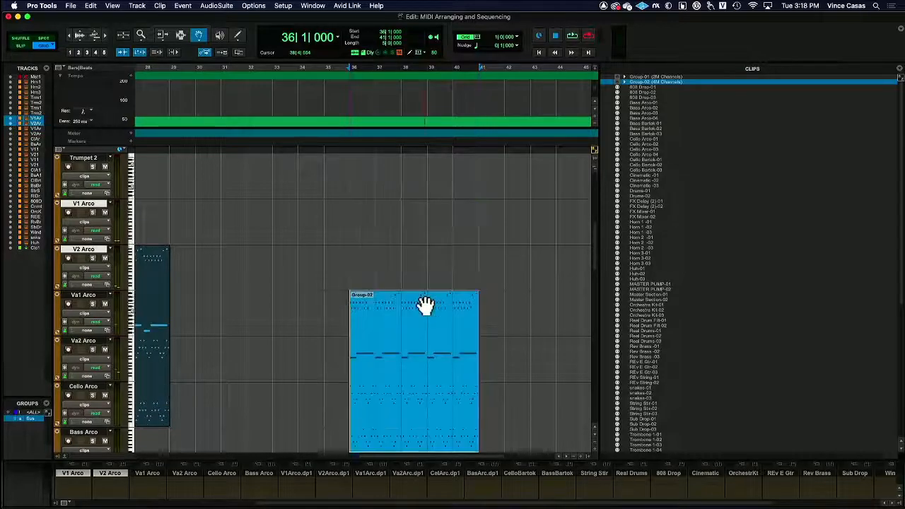
pyautogui.scroll(-2, 435, 304)
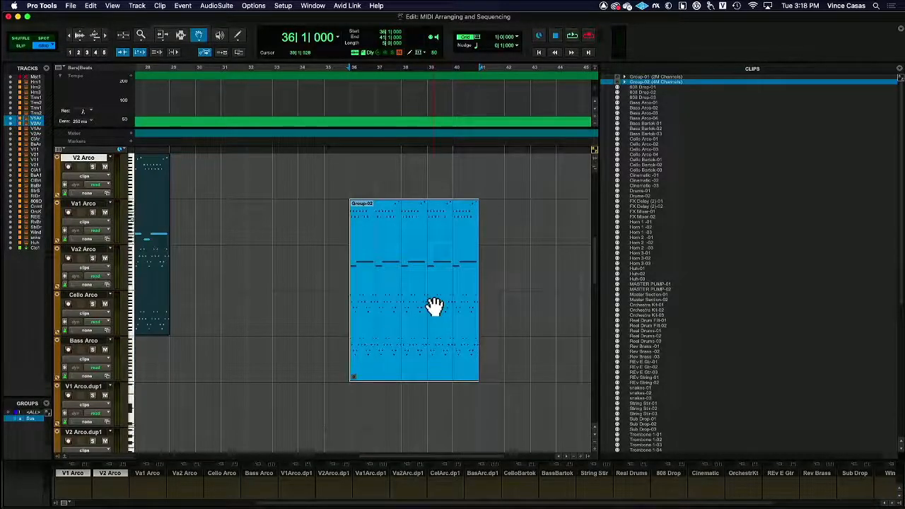
pyautogui.press('space')
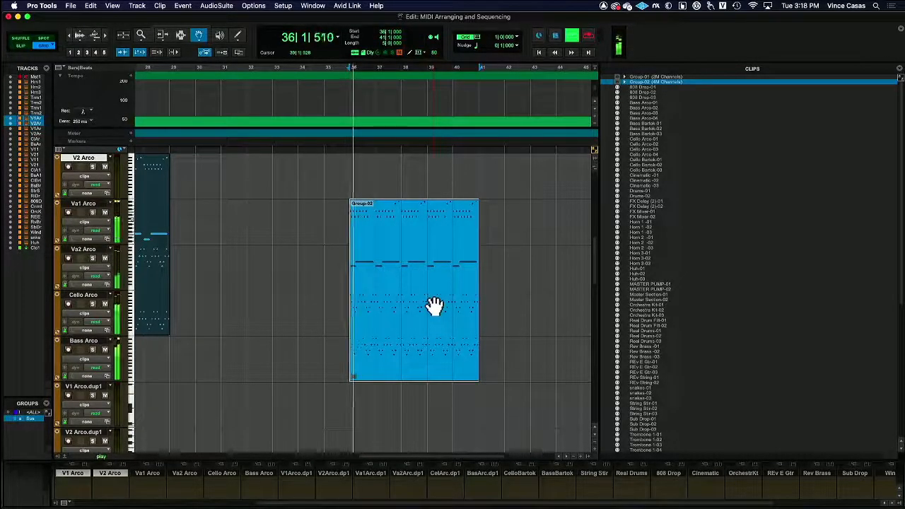
pyautogui.press('space')
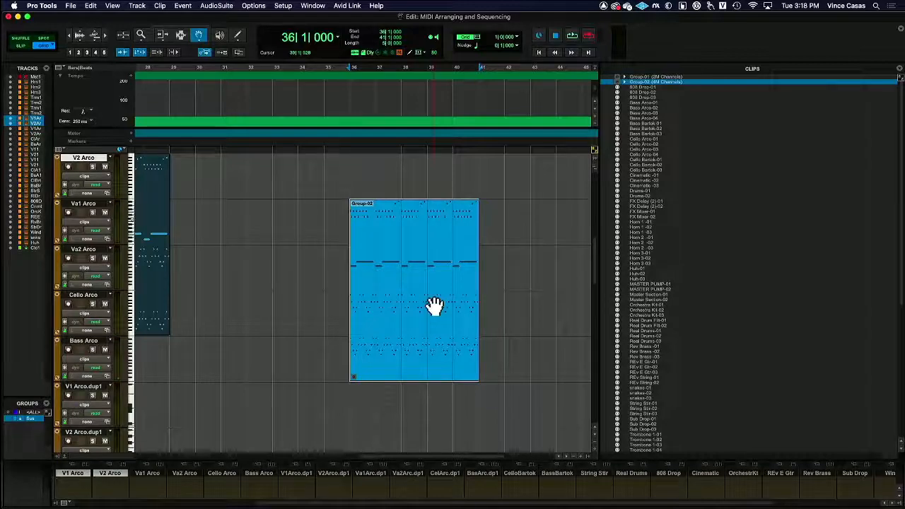
# Move the bar 36 Group-02 clip onto the Real Drums, 808 Drop, Cinematic and Orchestra Kit tracks and play it back.
pyautogui.moveTo(433, 292); pyautogui.dragTo(433, 331)
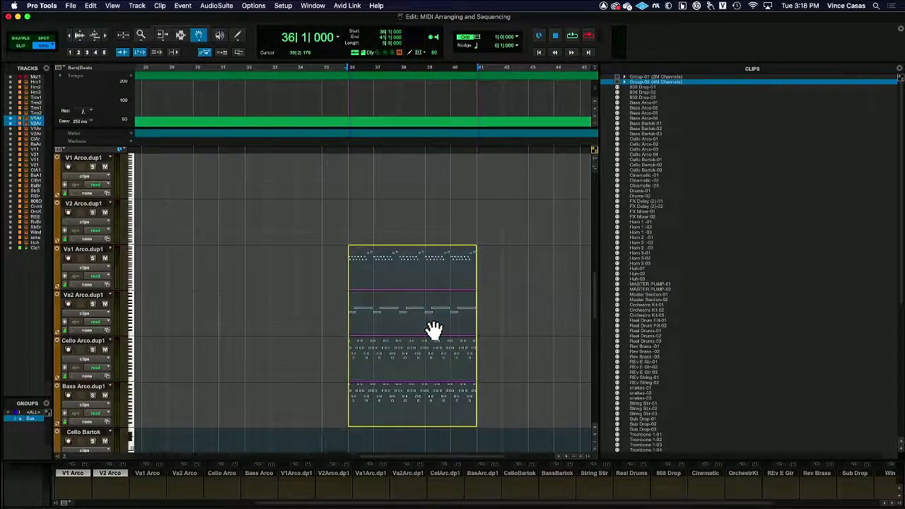
pyautogui.scroll(-7, 434, 330)
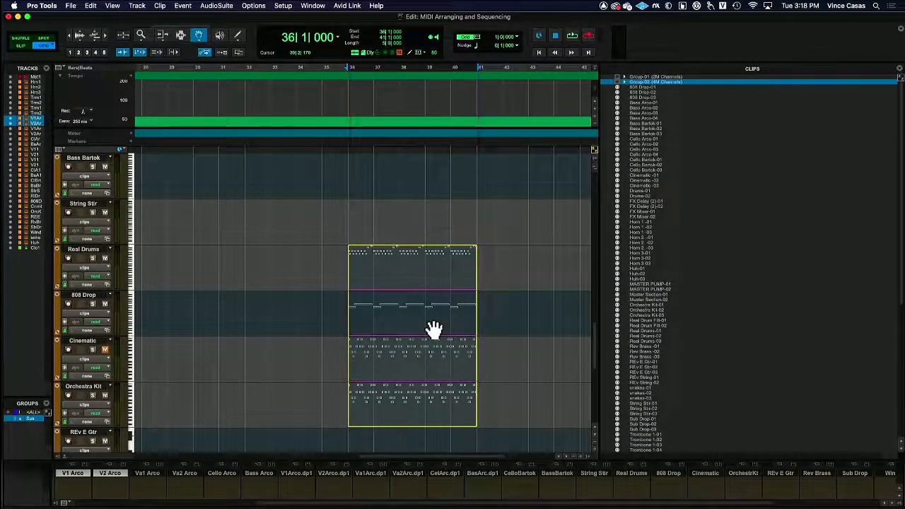
pyautogui.click(433, 330)
pyautogui.press('space')
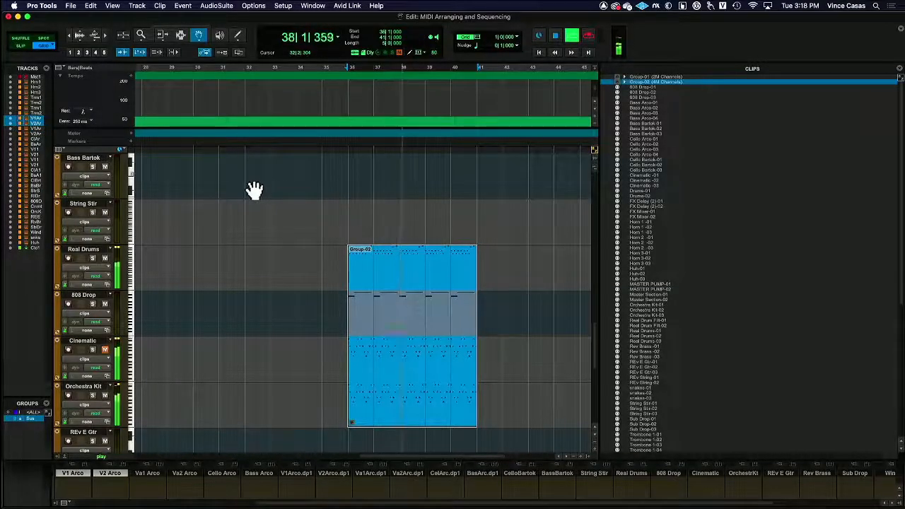
pyautogui.press('space')
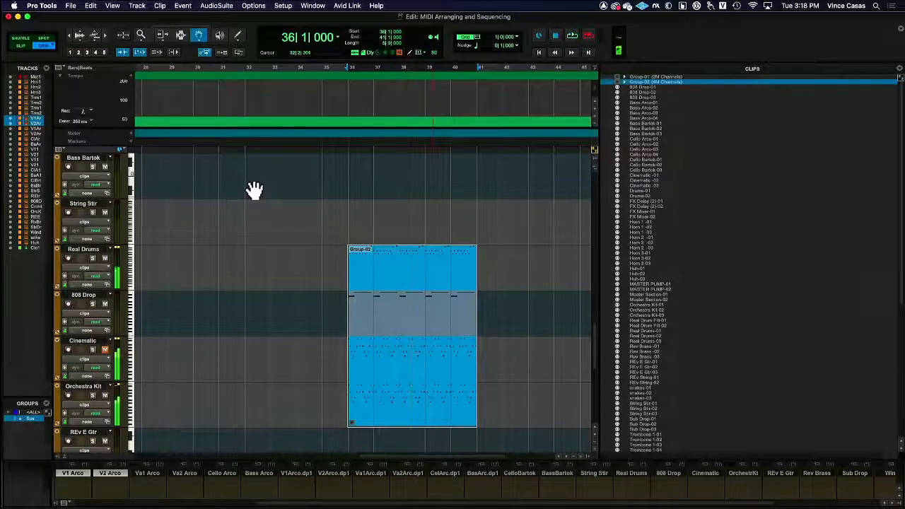